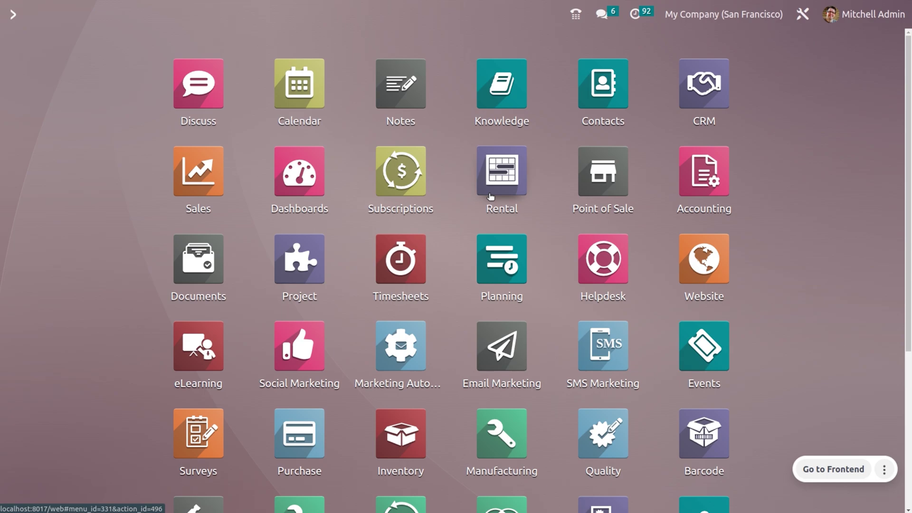
- Open the Point of Sale app with 'po', then go back to the app home screen
text(po)
key(Return)
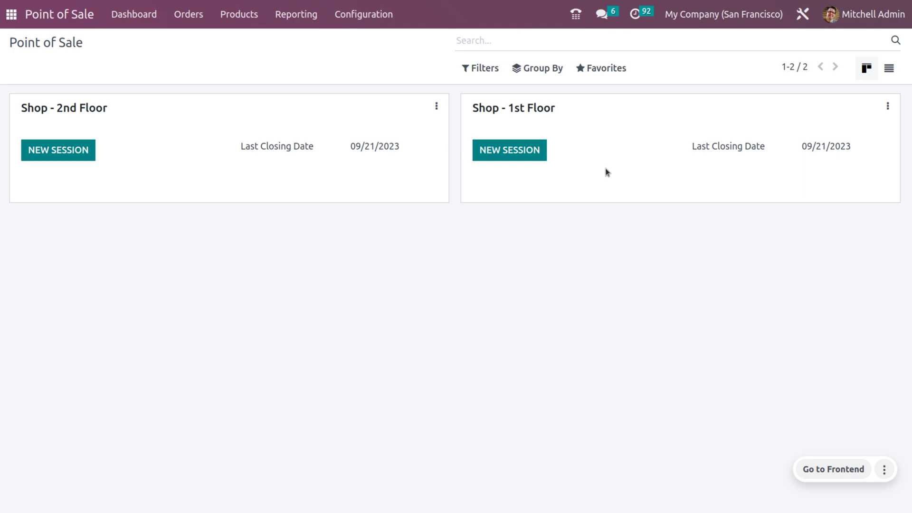
click(12, 15)
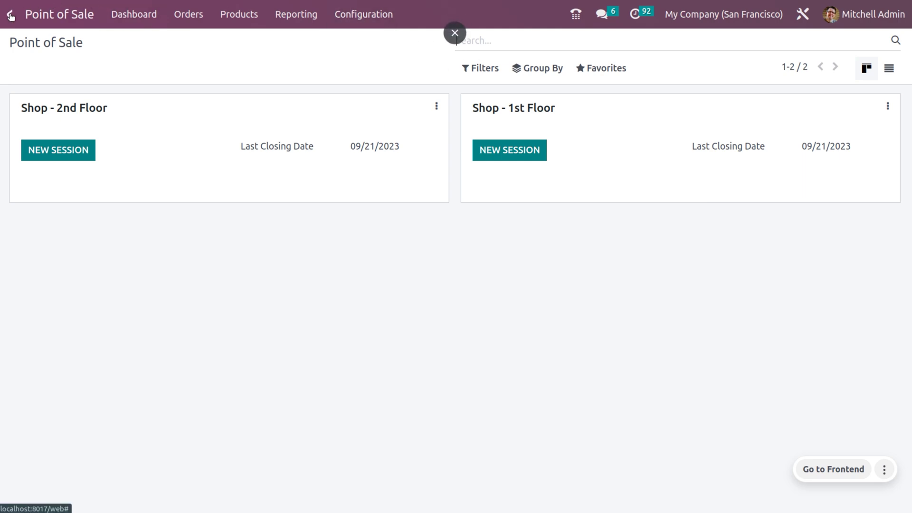
- In Inventory, review the Warehouses list (Floor 2, Floor 1, YourCompany) and return home
text(in)
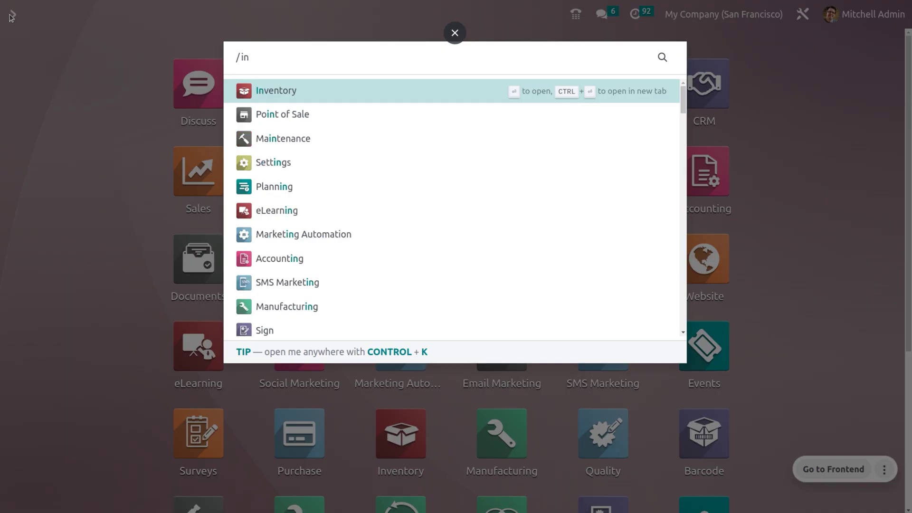
key(Return)
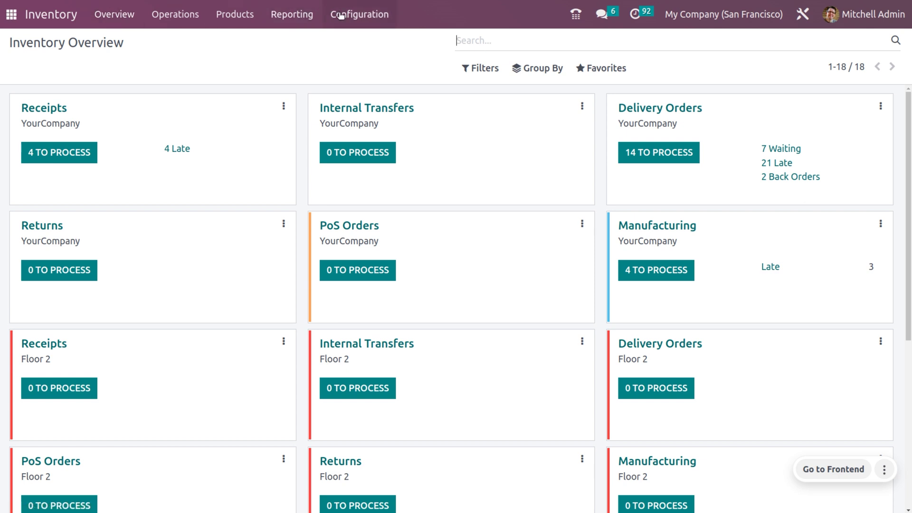
click(368, 14)
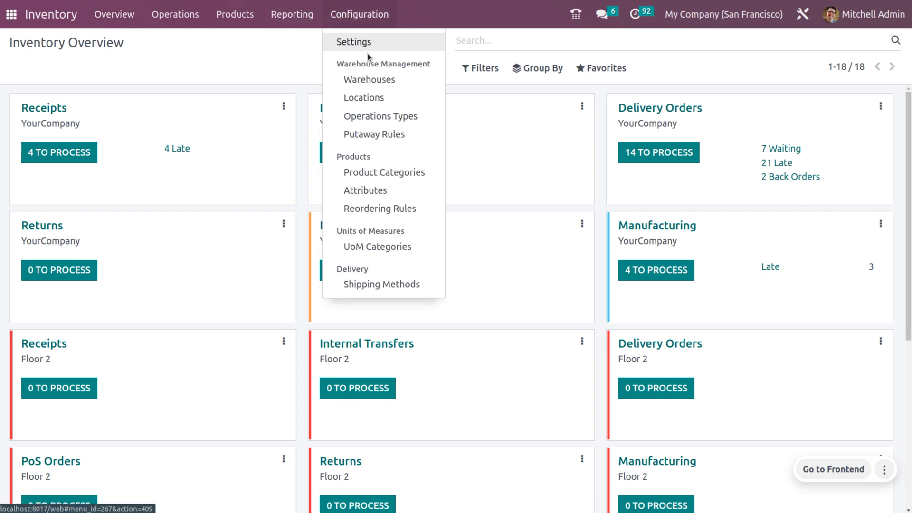
click(375, 80)
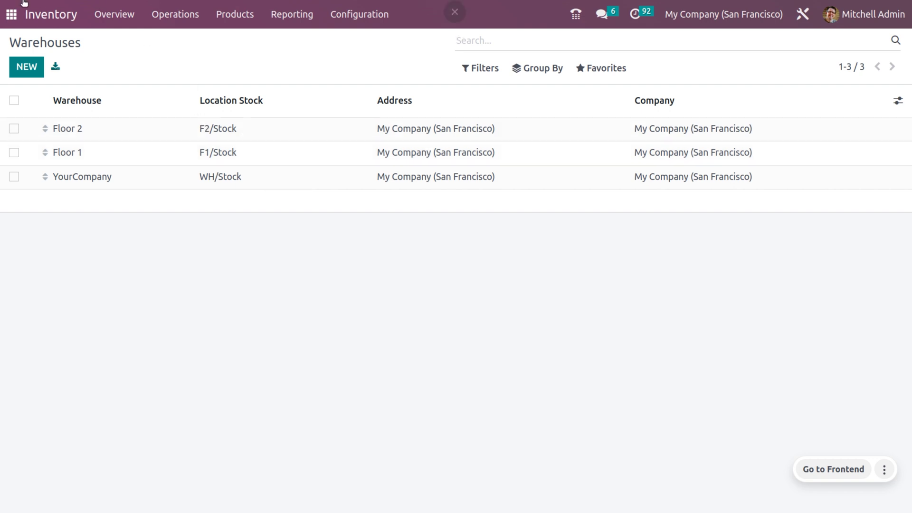
click(13, 15)
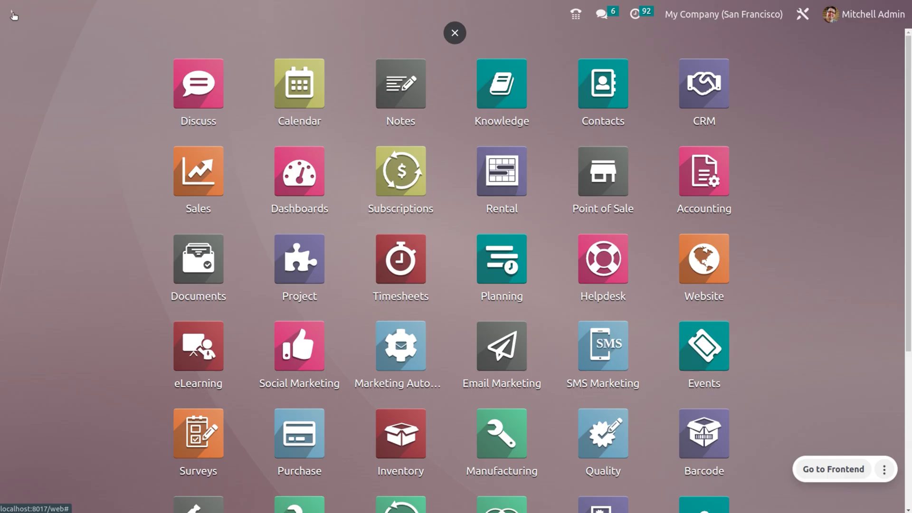
- Save the 1st Floor shop's Point of Sale settings with operation type Floor 1: PoS Orders
text(pos)
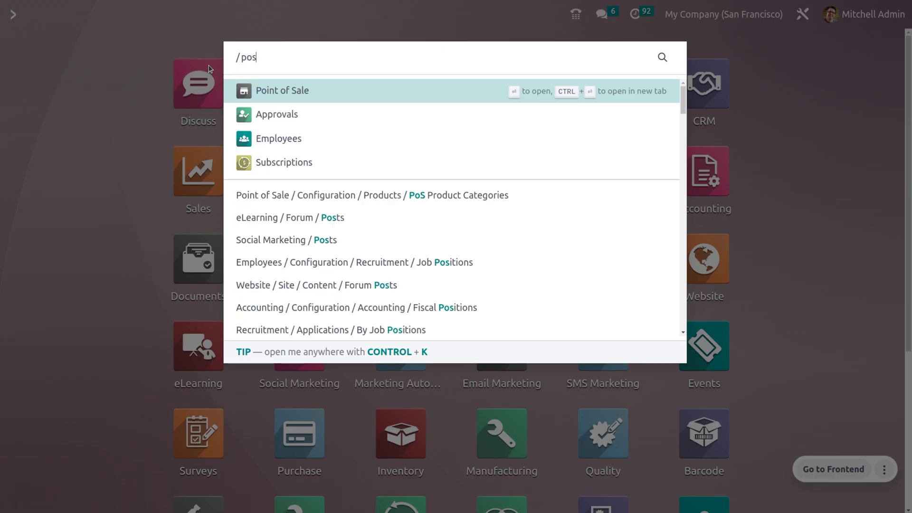
key(Return)
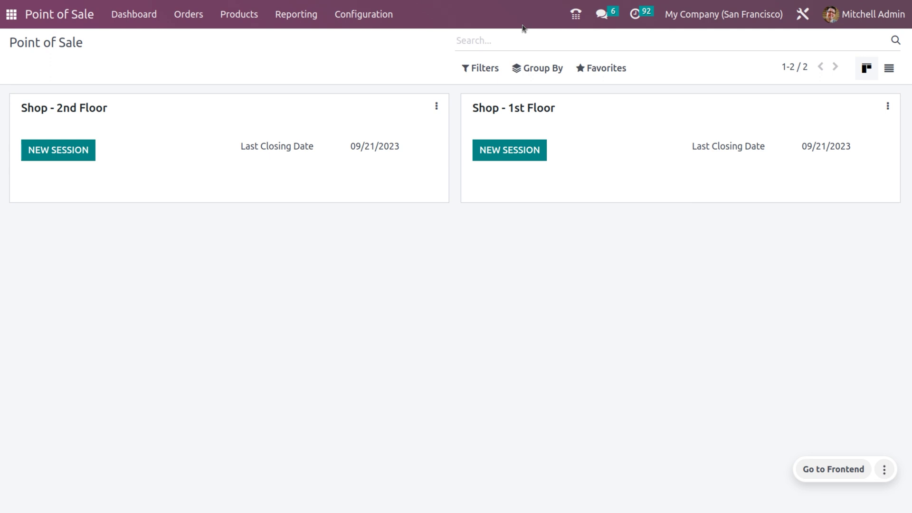
click(354, 21)
click(359, 38)
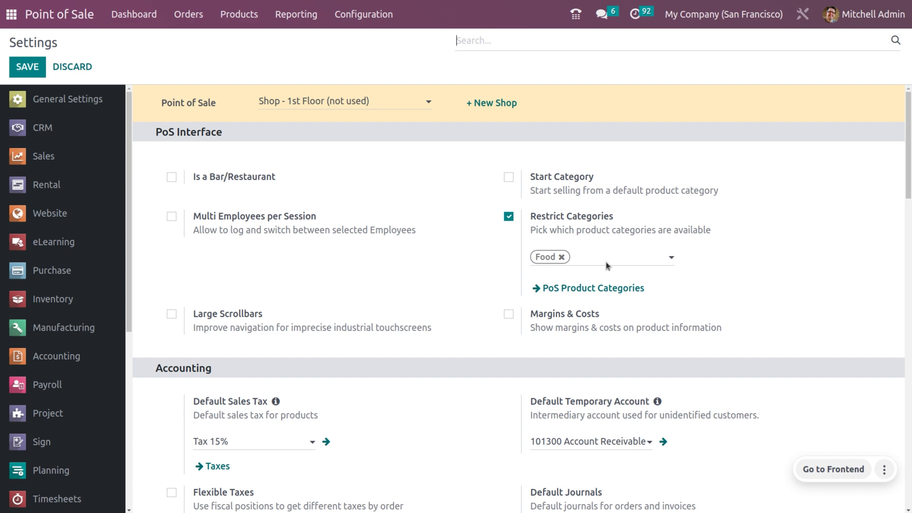
scroll(606, 265, down, 20)
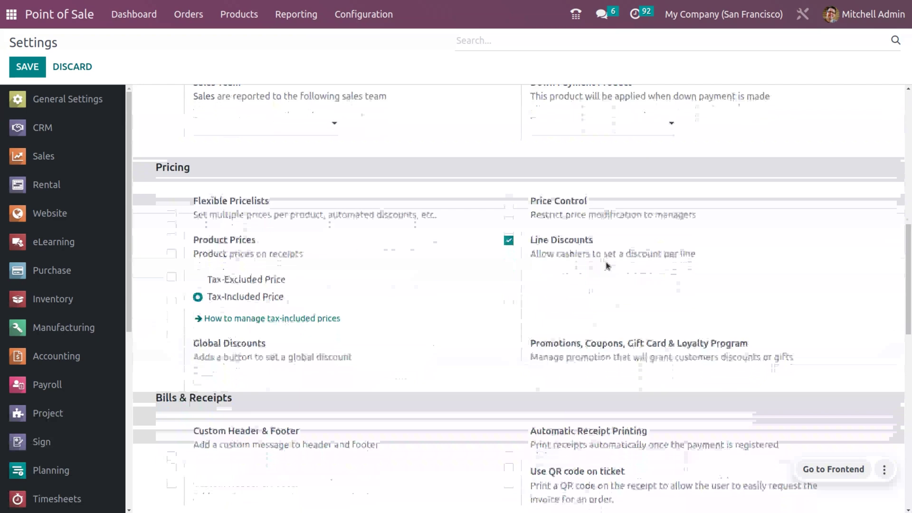
scroll(607, 266, down, 7)
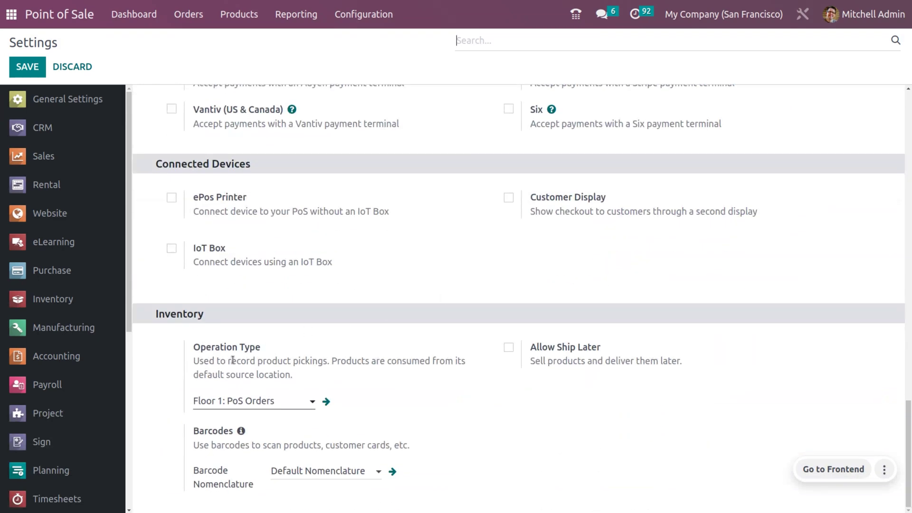
mouse_move(233, 360)
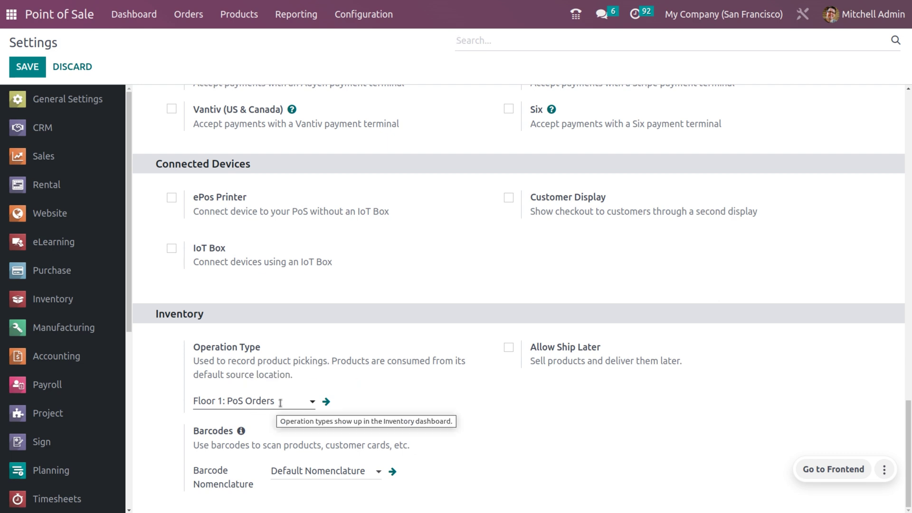
mouse_move(309, 390)
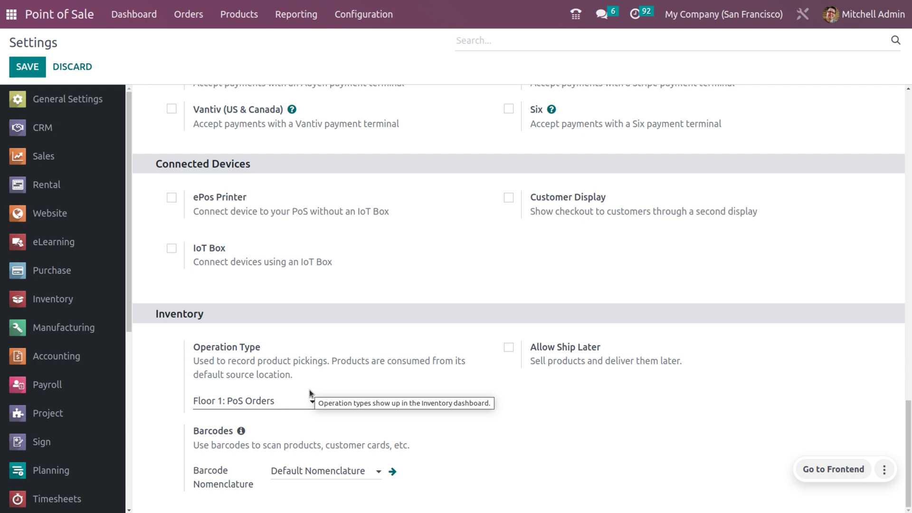
click(37, 75)
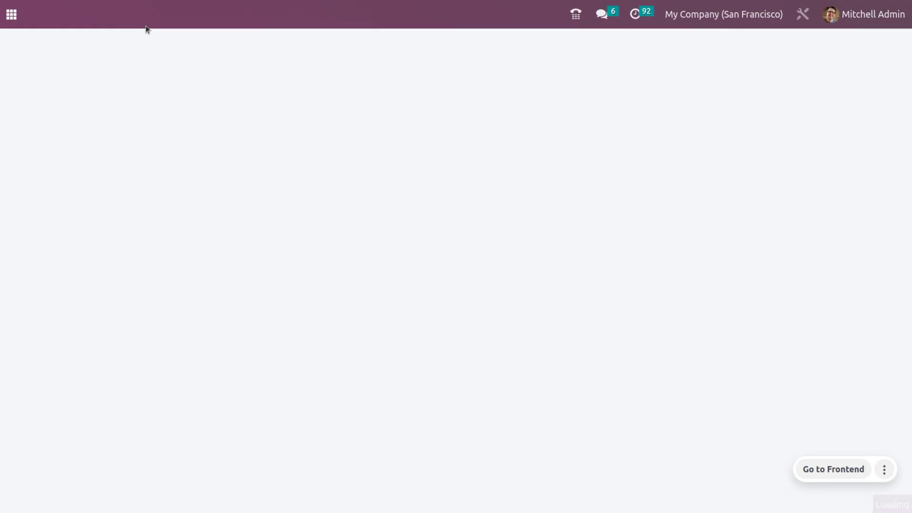
- Start a Shop - 1st Floor session and add Breakfast Cereal, oats, Rice, Food flavour and Sugar
click(148, 28)
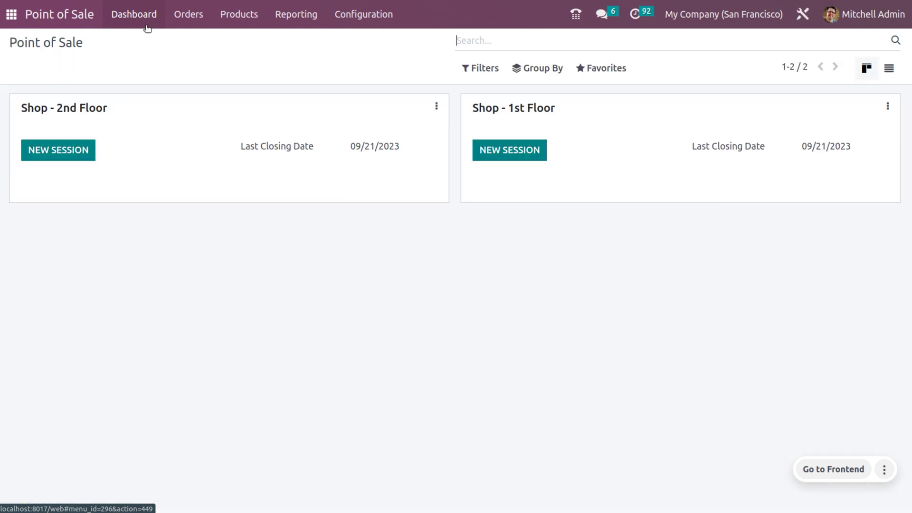
click(516, 149)
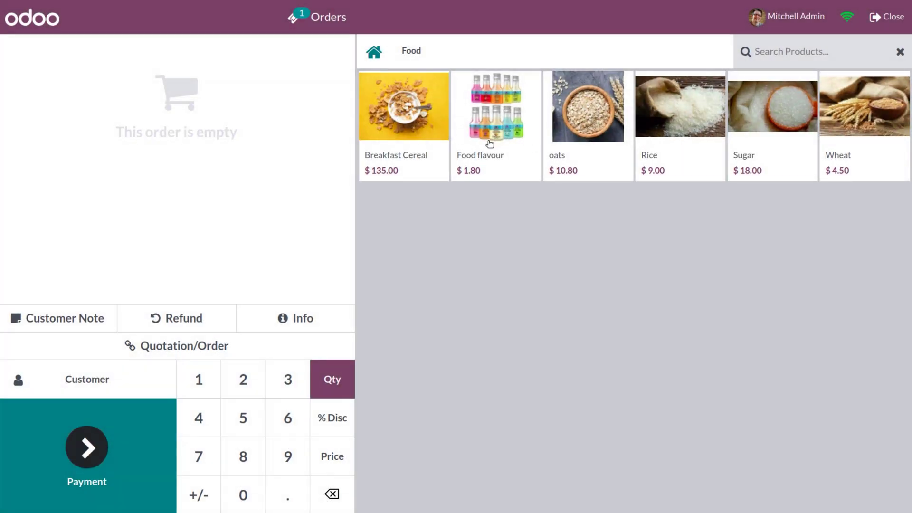
click(398, 132)
click(600, 148)
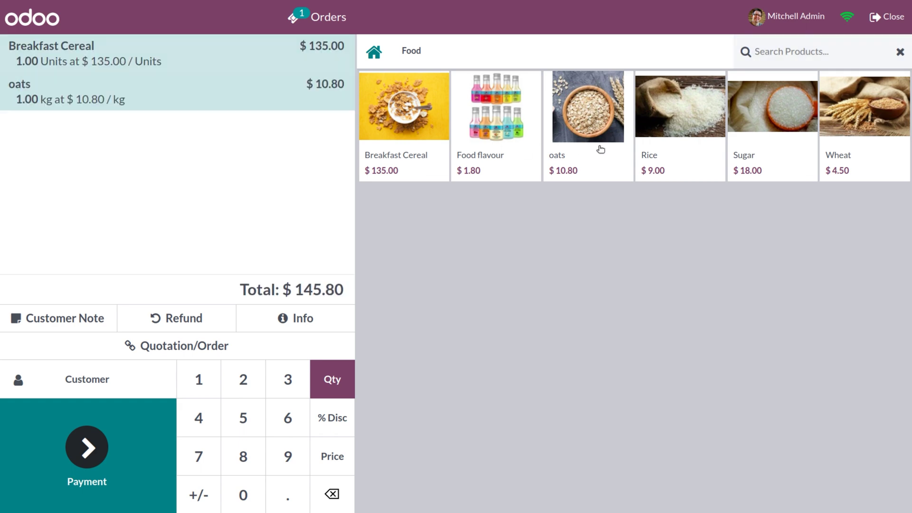
click(715, 142)
click(504, 119)
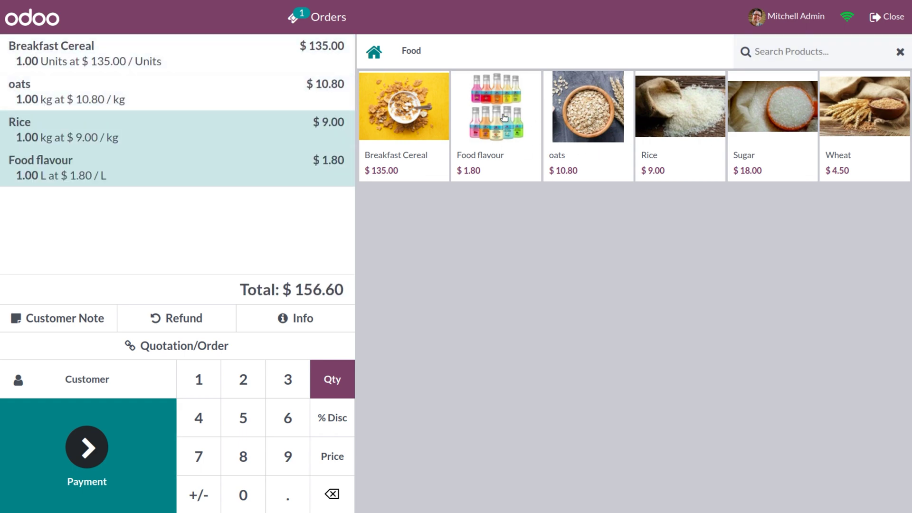
click(781, 143)
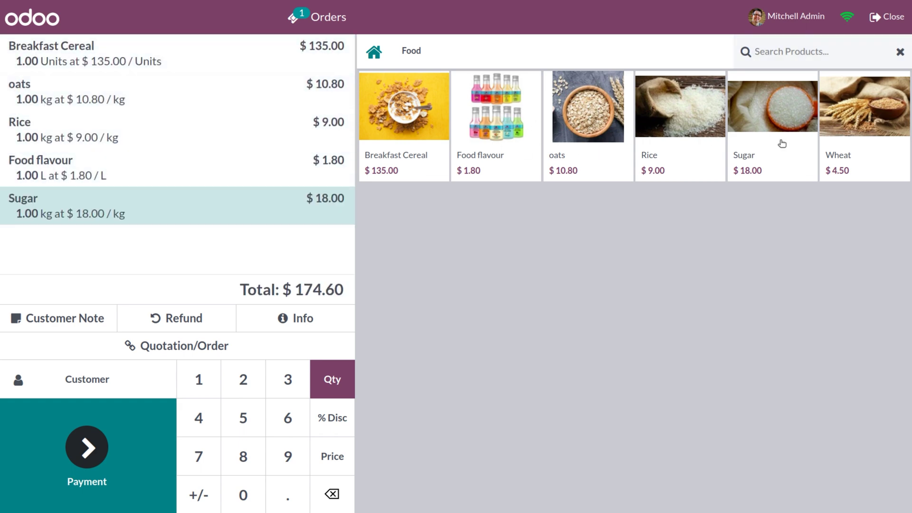
- Assign a customer to the $174.60 order and bring up its payment screen
click(84, 390)
click(299, 190)
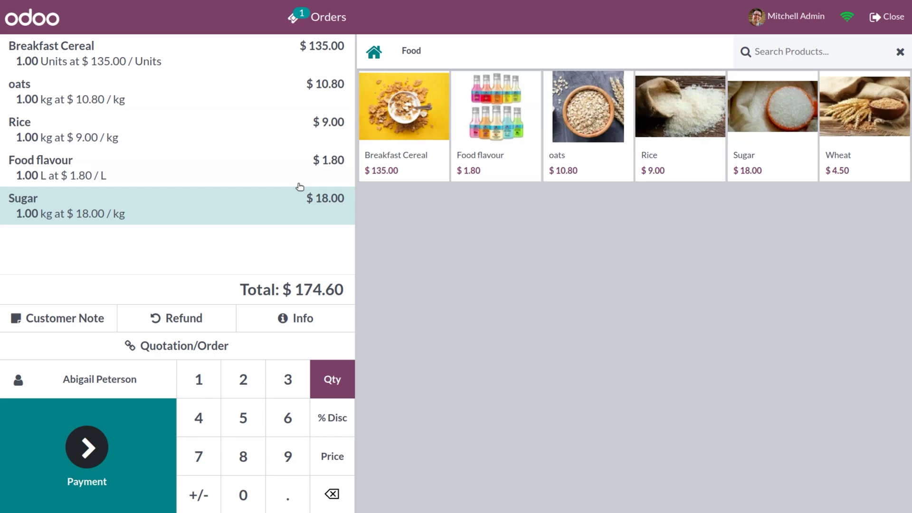
click(93, 448)
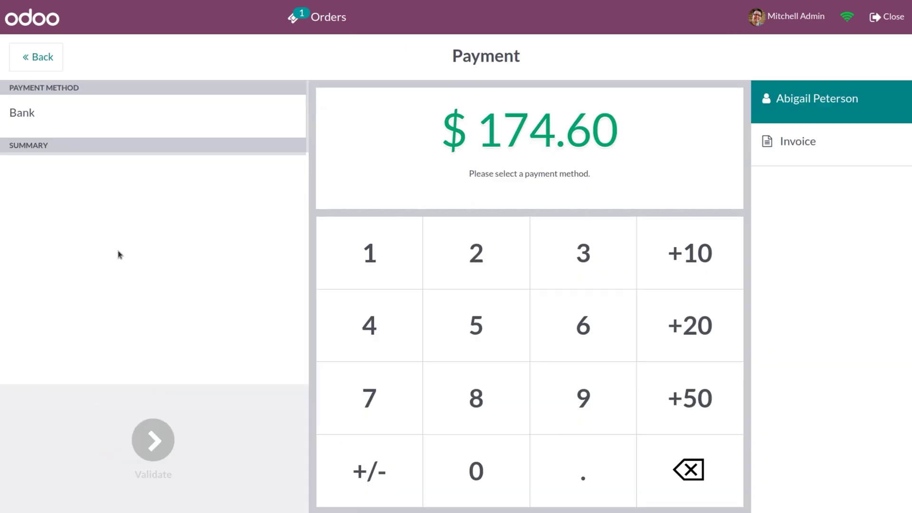
- Pay the $174.60 by Bank with an invoice, validate it, and close the POS session
click(97, 120)
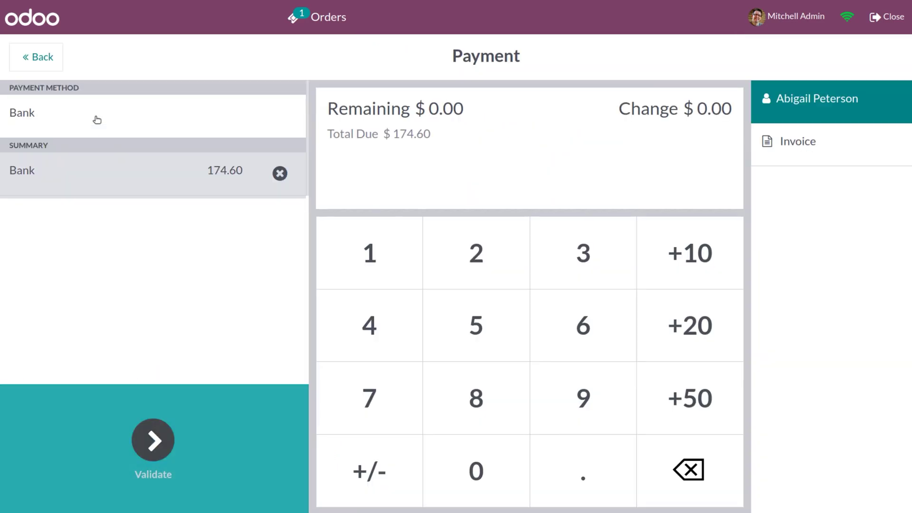
click(845, 163)
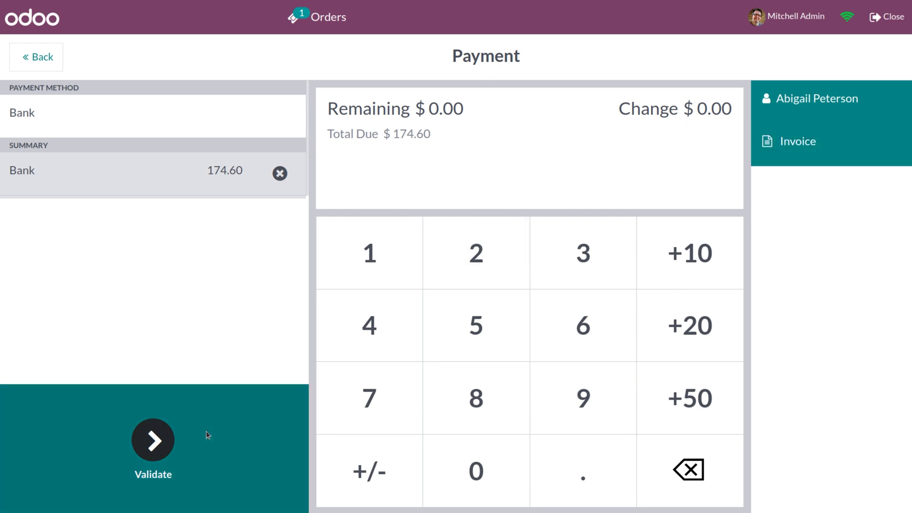
click(153, 439)
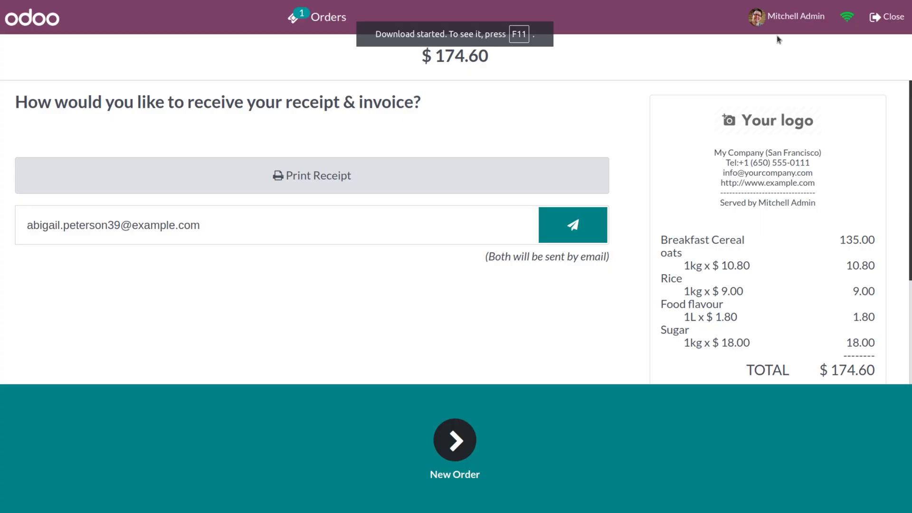
click(877, 20)
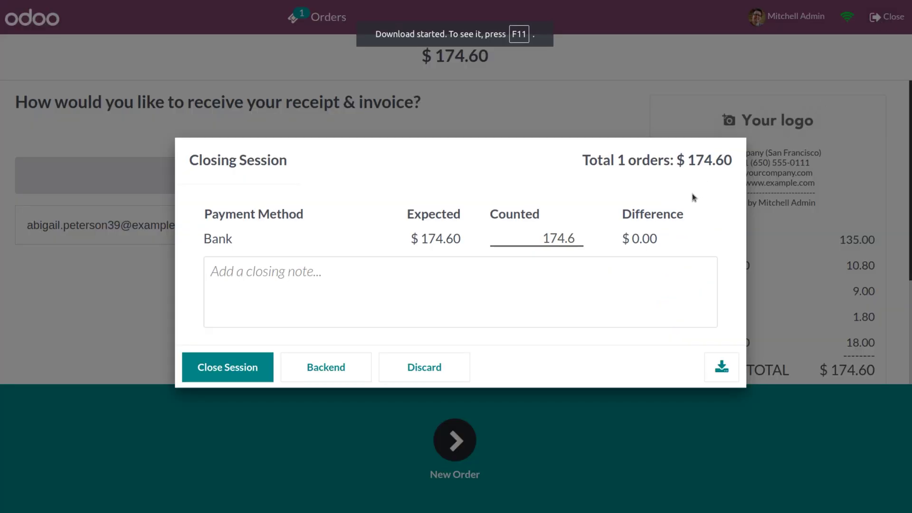
click(228, 367)
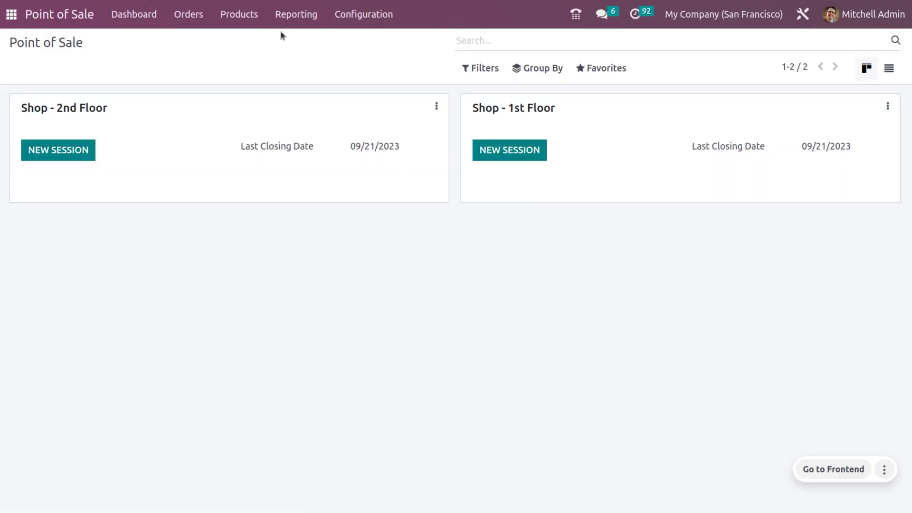
- Open order Shop - 1st Floor/0002, inspect invoice INV/2023/00008 and its Other Info, then return
click(188, 13)
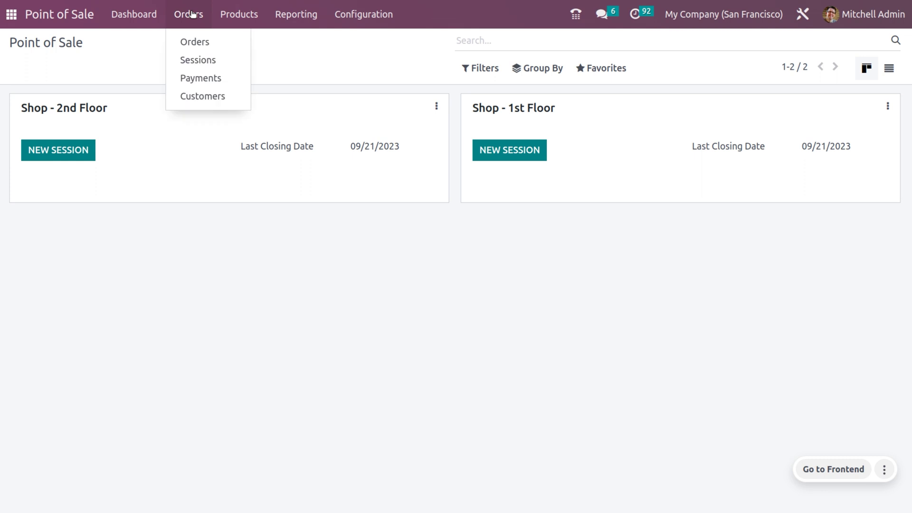
click(199, 42)
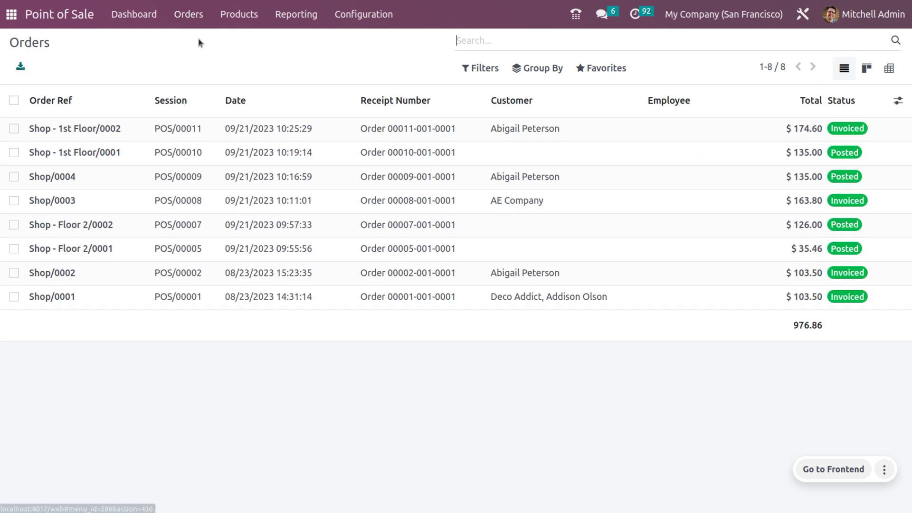
click(105, 137)
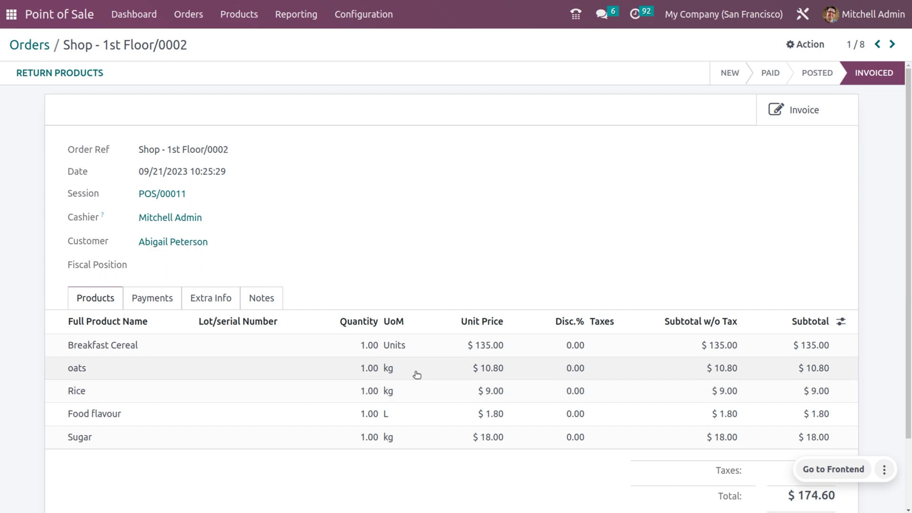
click(810, 123)
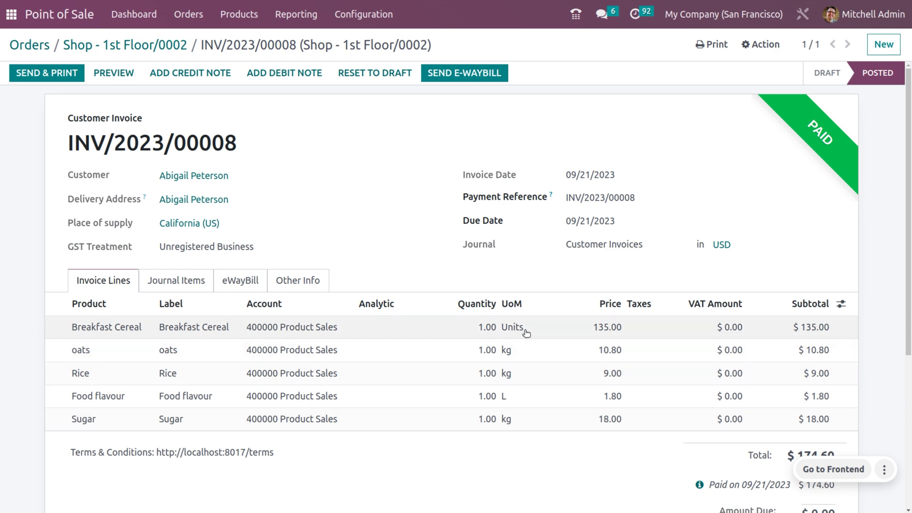
click(288, 279)
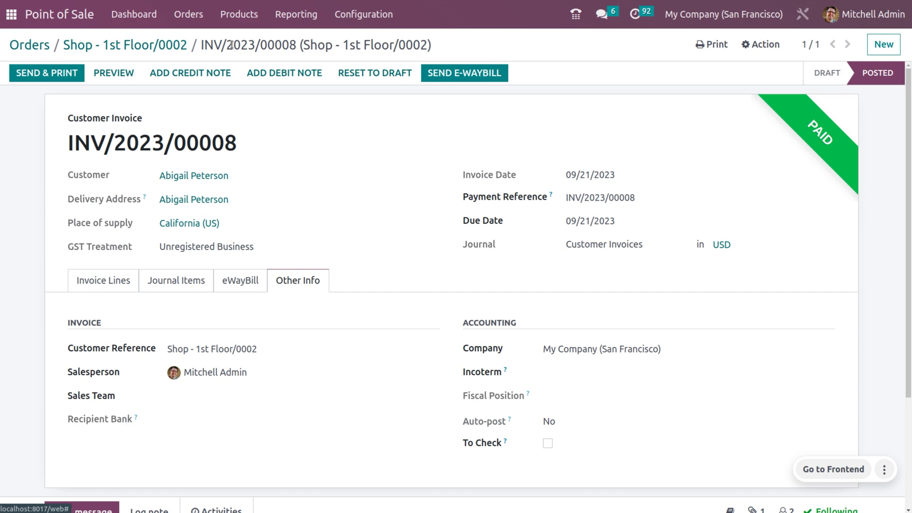
click(162, 45)
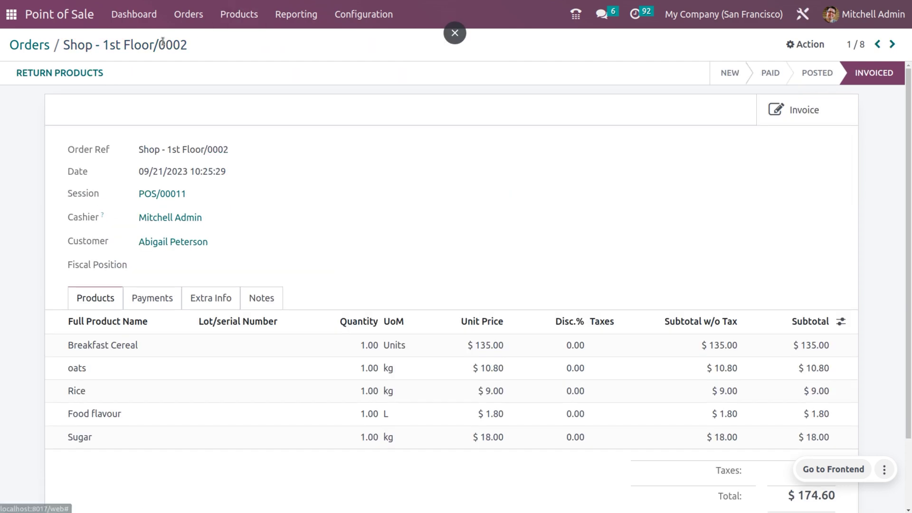
- Switch the settings to Shop - 2nd Floor, keep operation type Floor 2: PoS Orders, and save
click(38, 46)
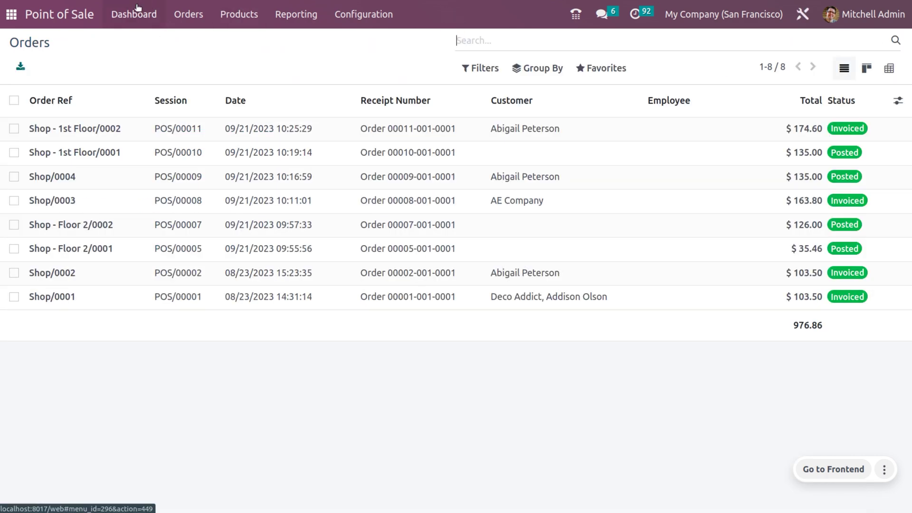
click(353, 15)
click(368, 43)
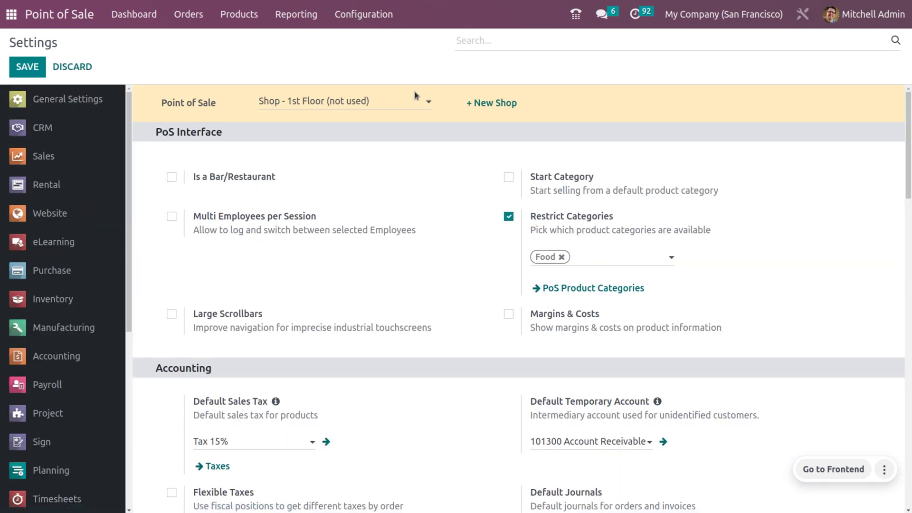
click(393, 102)
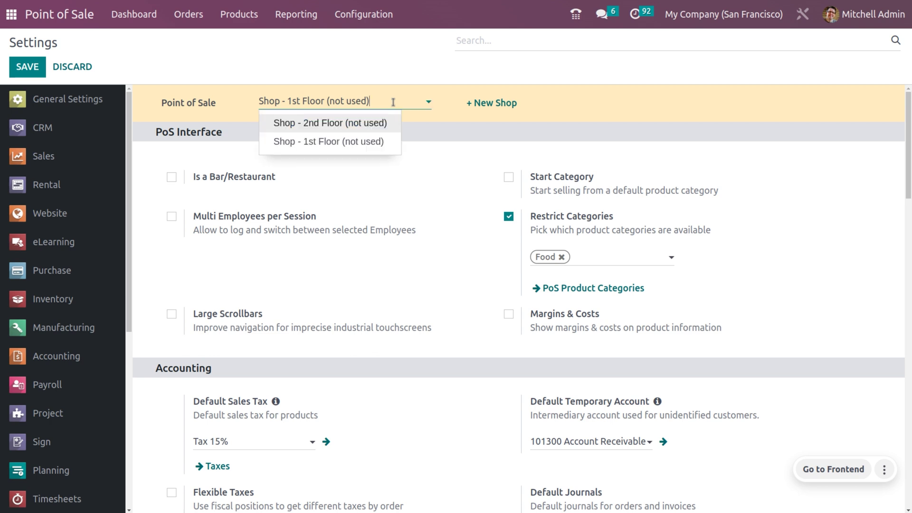
click(343, 124)
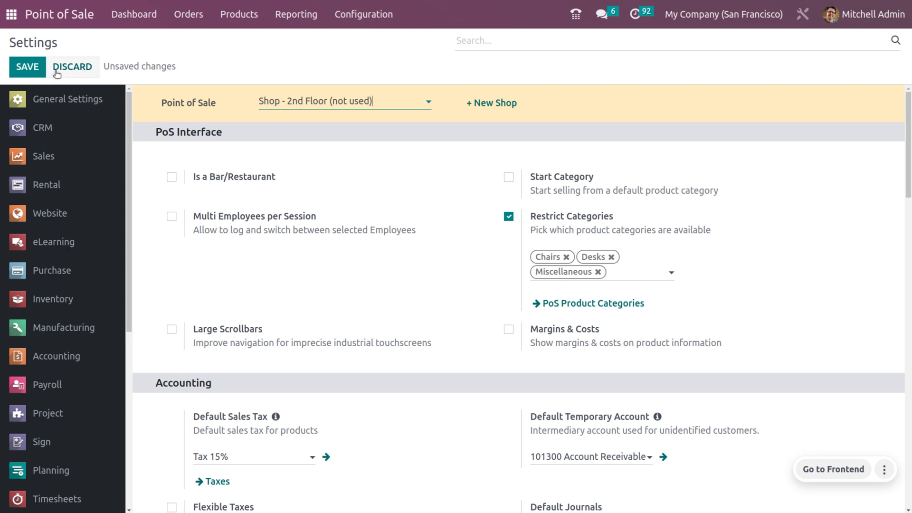
scroll(399, 327, down, 10)
scroll(399, 327, down, 7)
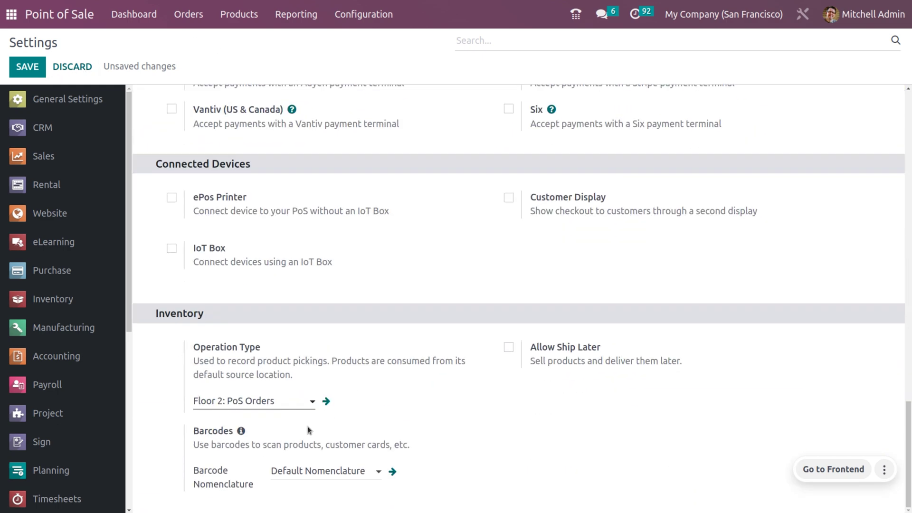
click(266, 404)
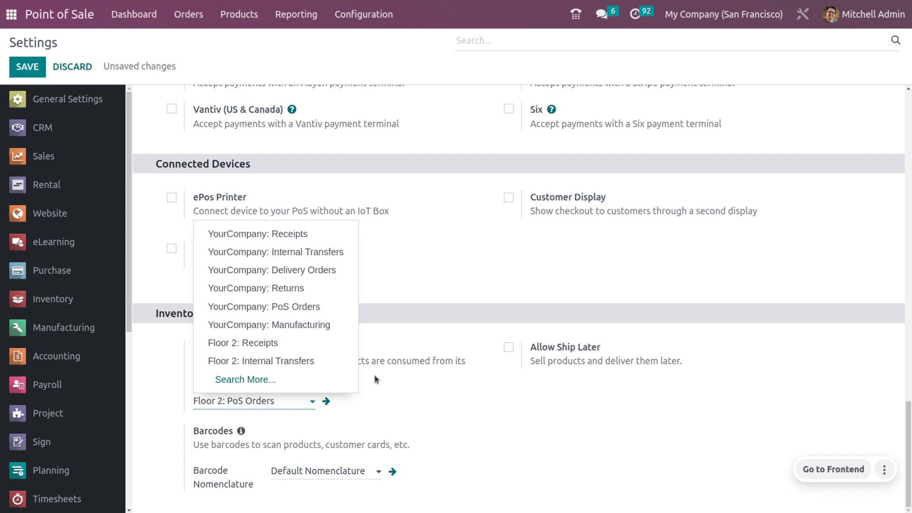
click(425, 420)
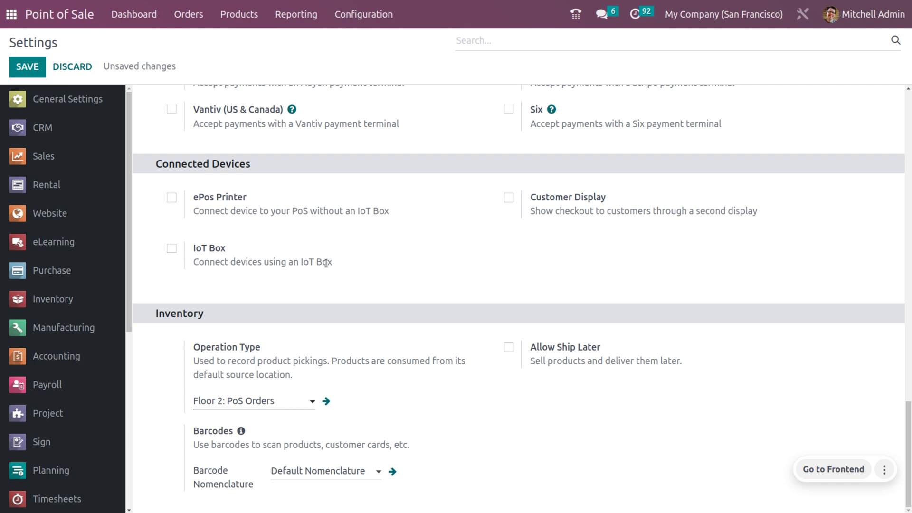
click(26, 66)
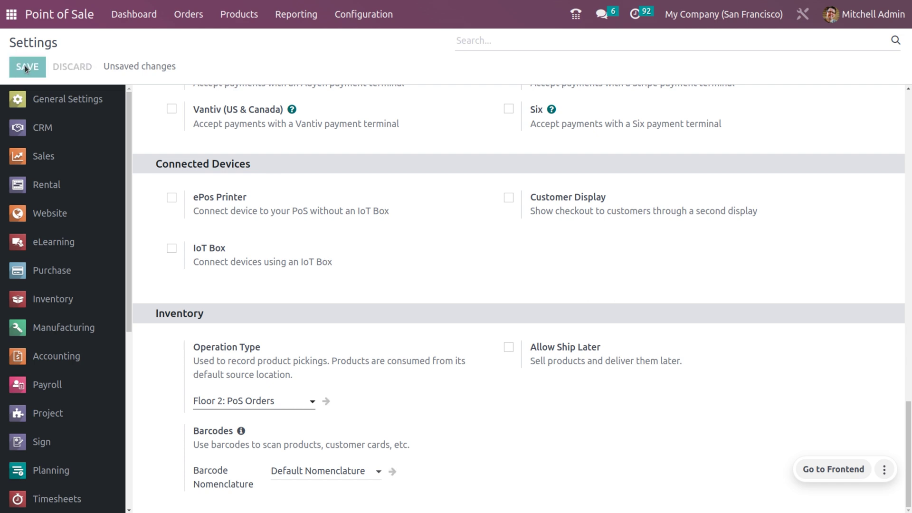
- Start a Shop - 2nd Floor session and ring up 6 Cabinet with Doors
click(186, 23)
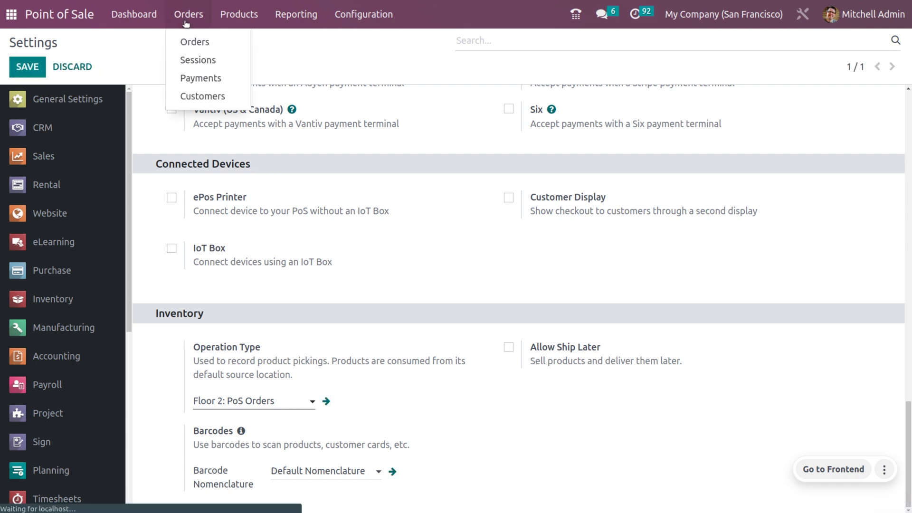
click(190, 47)
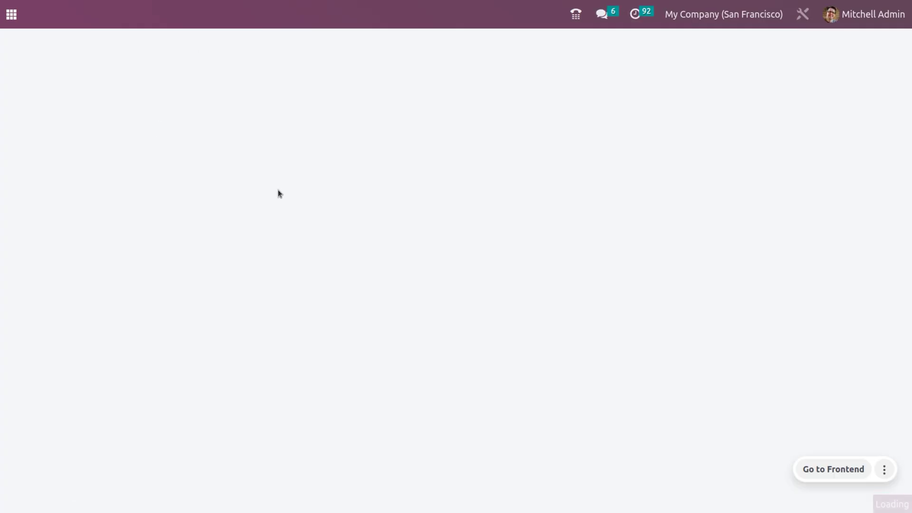
click(67, 153)
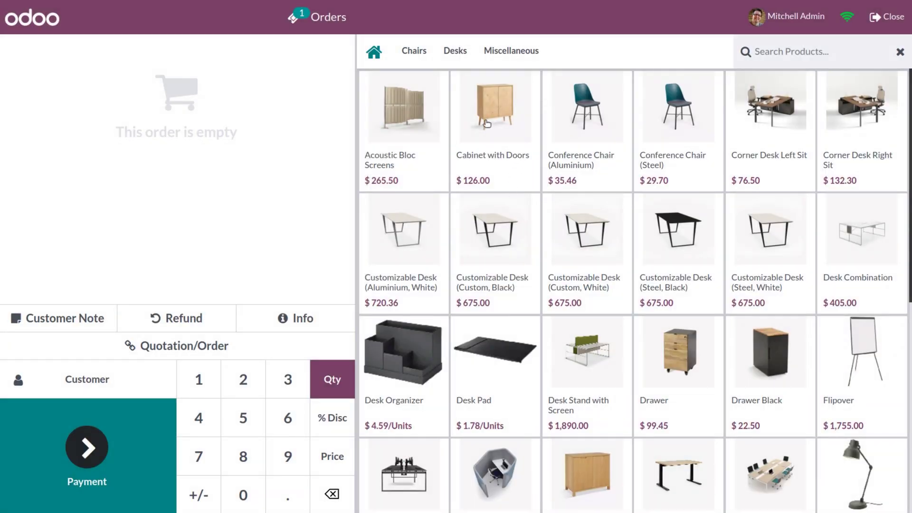
click(487, 123)
click(288, 418)
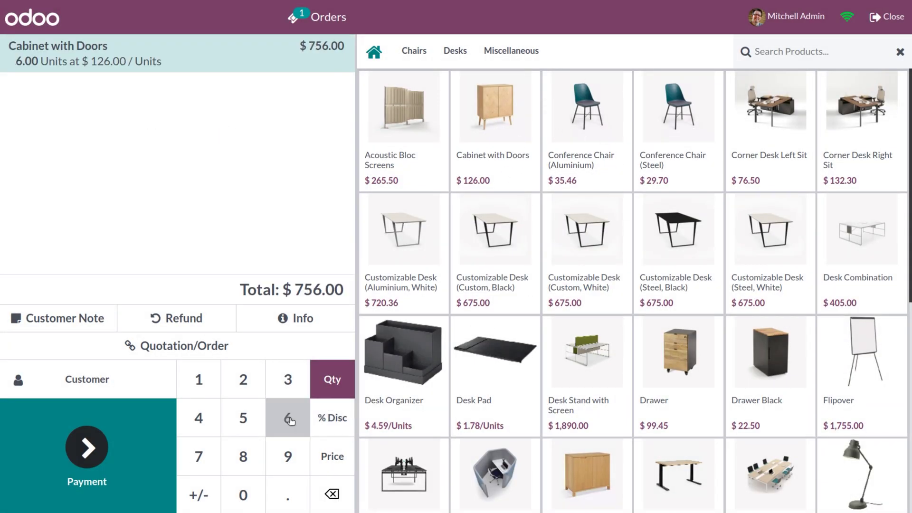
click(87, 449)
- Pay the $756.00 by Bank for a chosen customer with an invoice, and validate
click(162, 117)
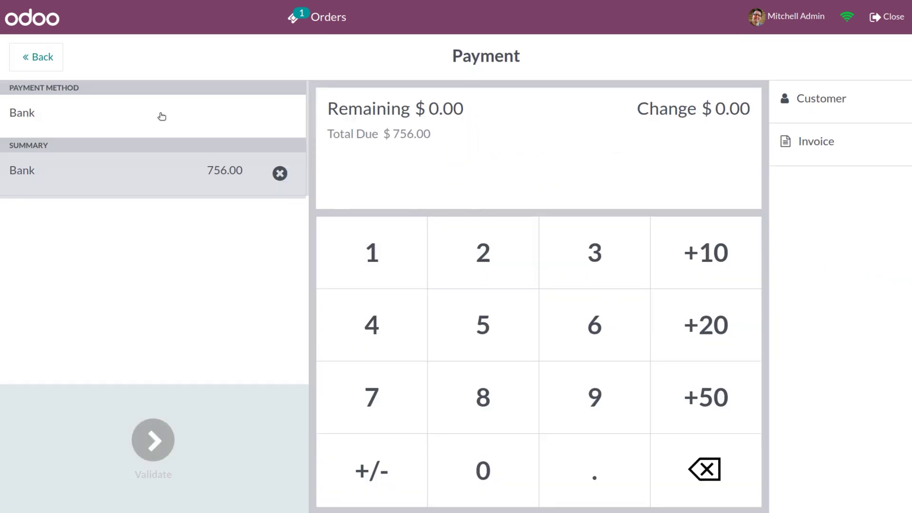
click(810, 106)
click(807, 203)
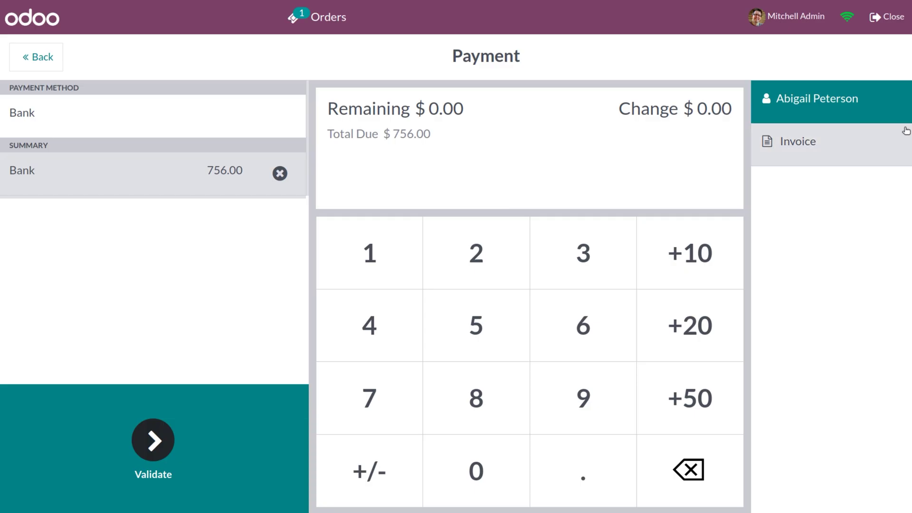
click(905, 130)
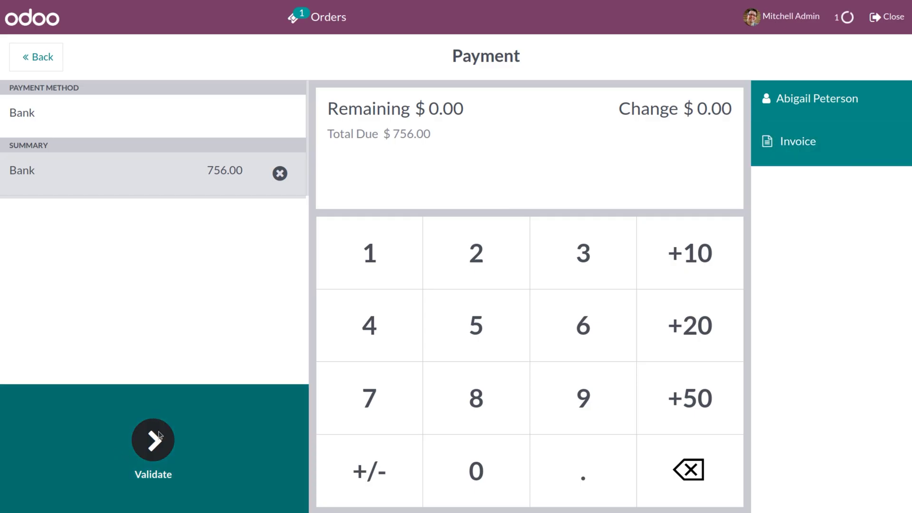
click(158, 437)
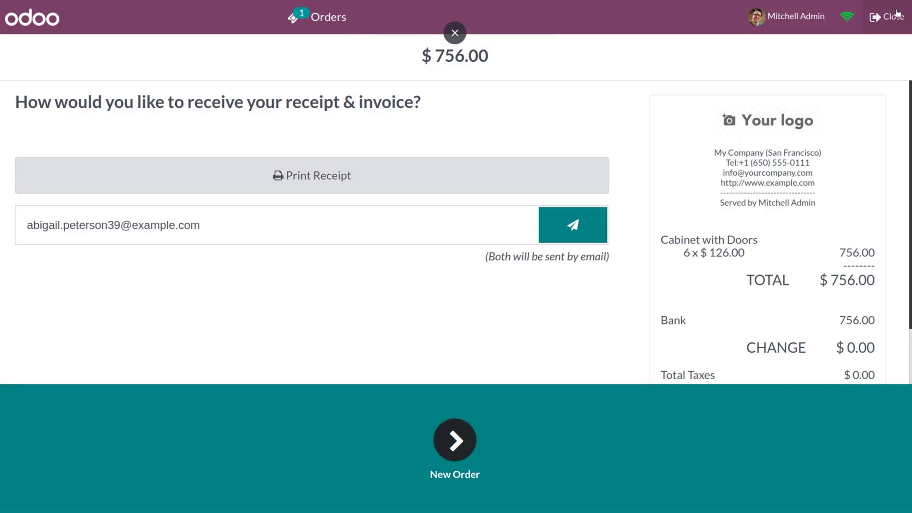
- Close the shop session and dismiss the closing error to reach session POS/00012
click(886, 17)
click(226, 367)
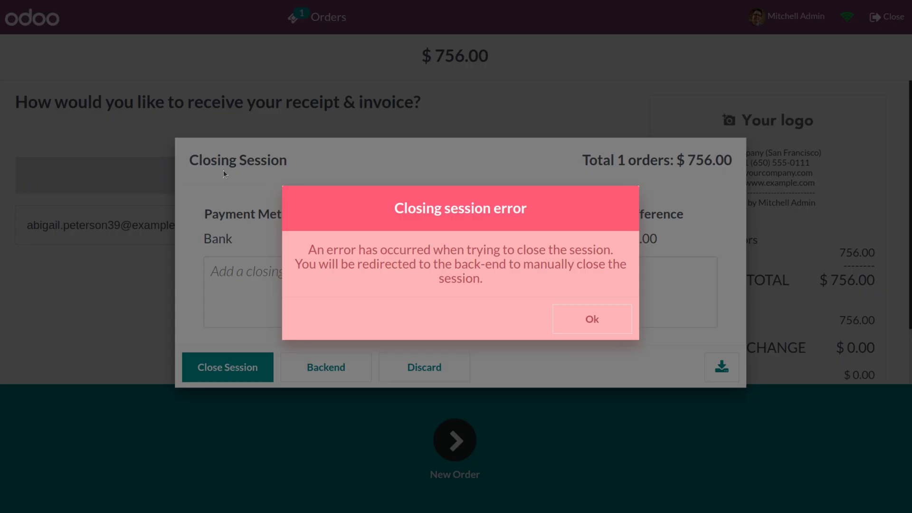
key(Return)
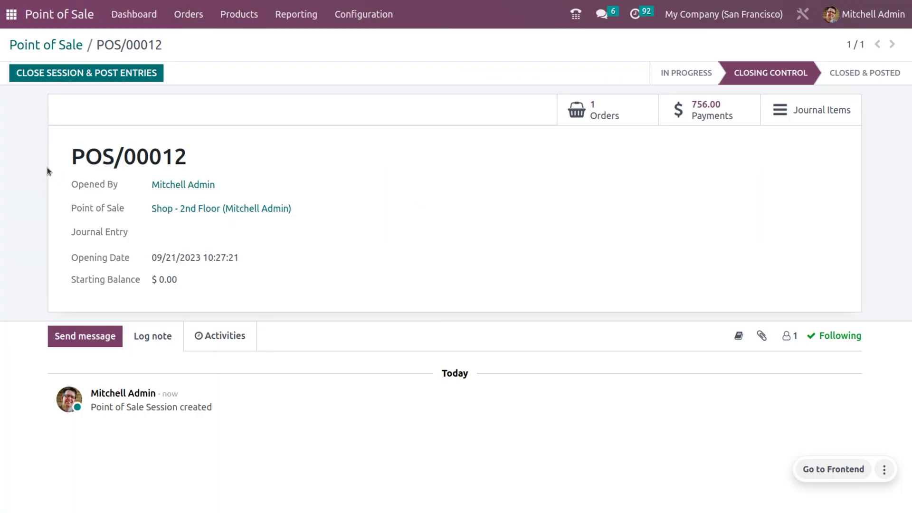
- Close session POS/00012, dismiss the error, and confirm Shop - Floor 2/0003 is invoiced for $756.00
click(65, 72)
click(130, 123)
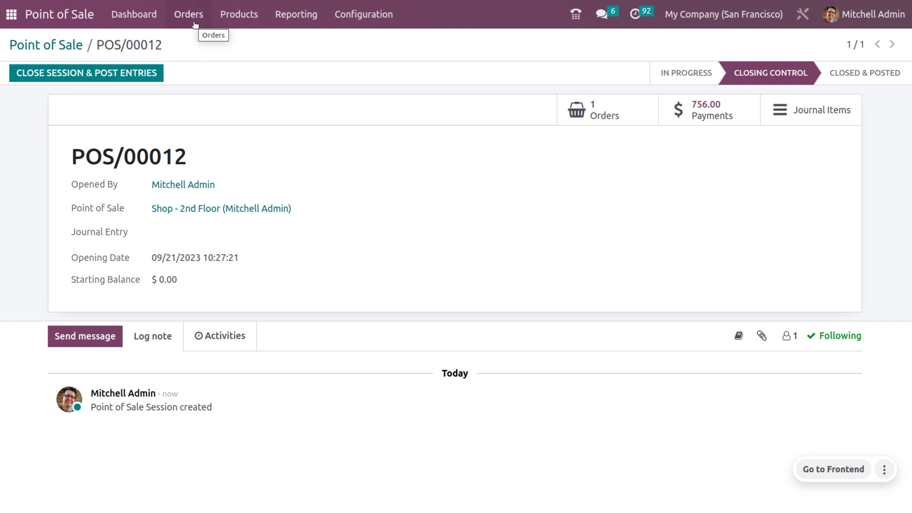
click(608, 113)
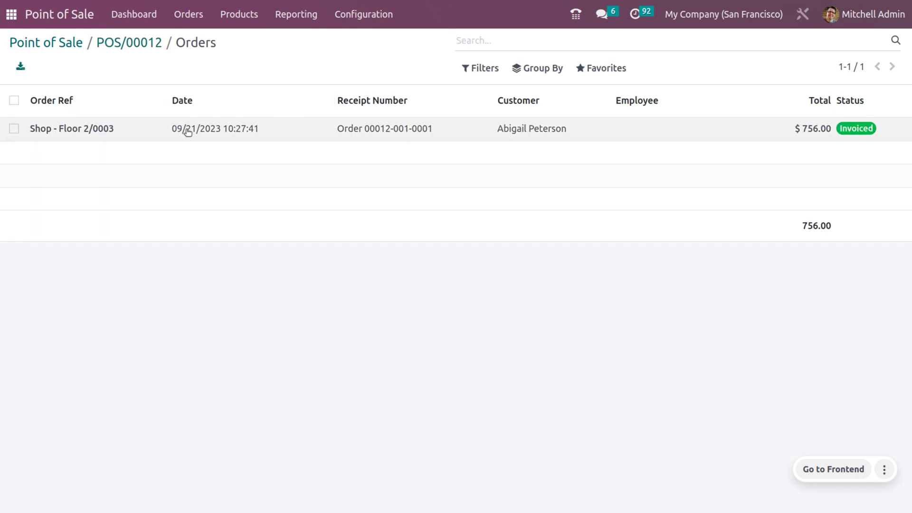
click(187, 135)
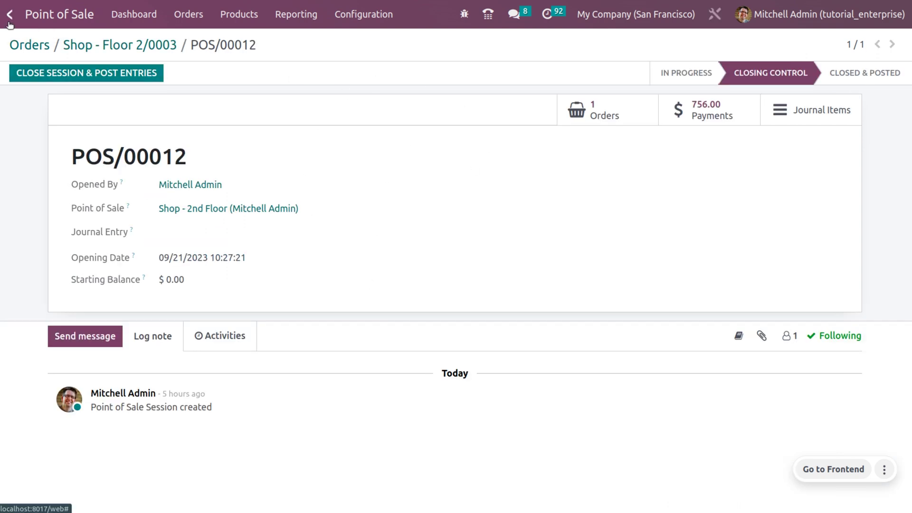
click(10, 16)
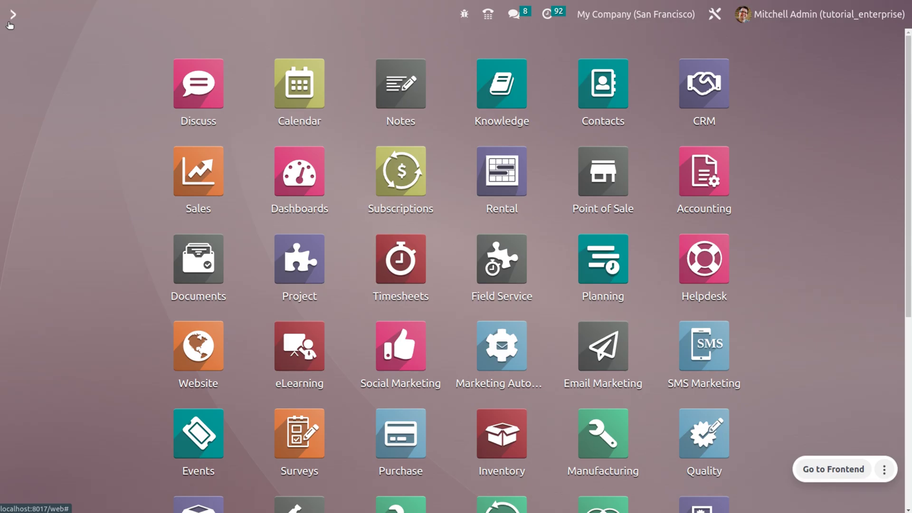
- Open Inventory's Transfers list and scroll through its 48 transfers, including the Done POS pickings
text(in)
key(Return)
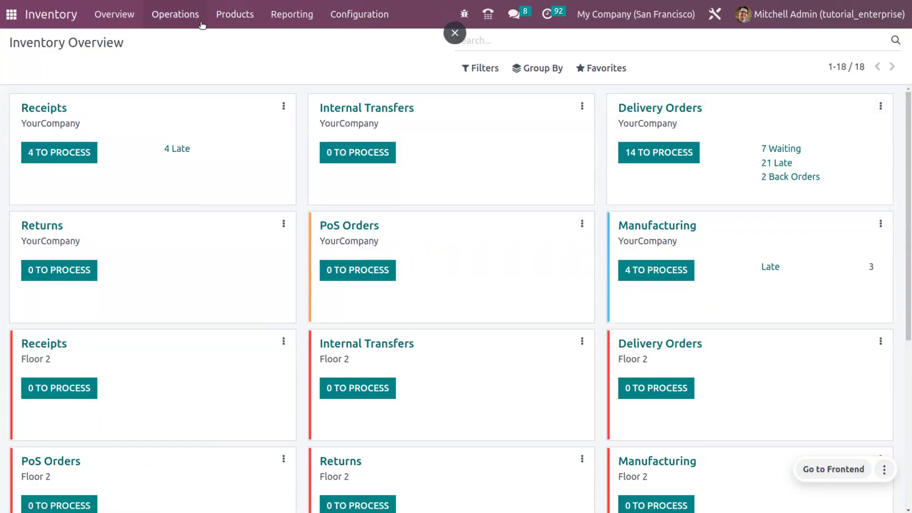
click(201, 25)
click(238, 17)
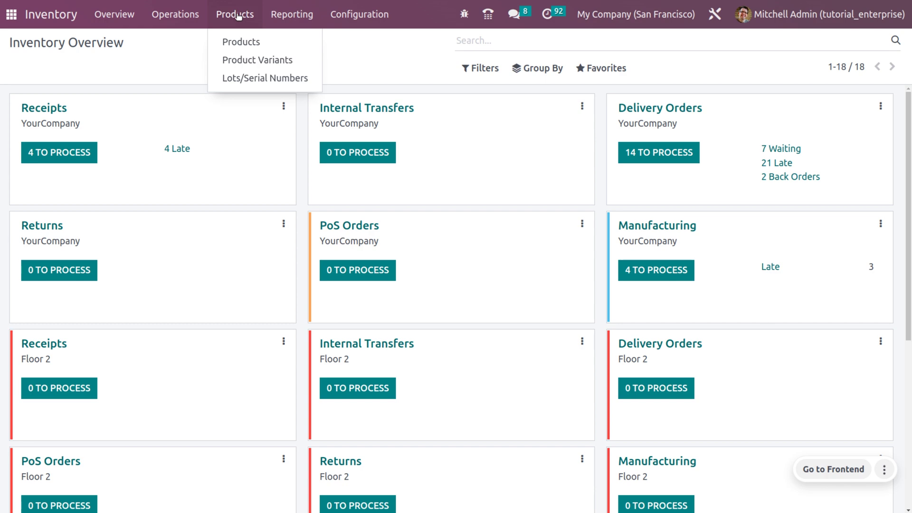
mouse_move(171, 12)
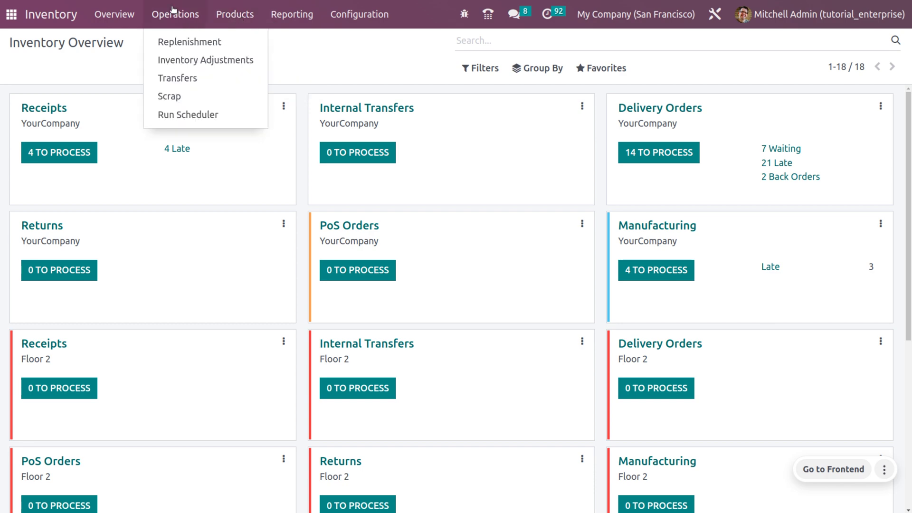
click(188, 79)
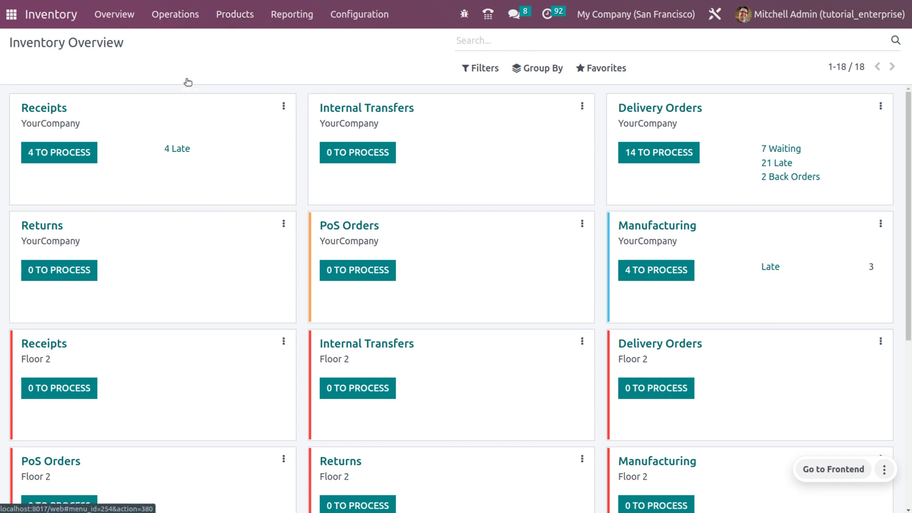
scroll(214, 271, down, 8)
scroll(216, 270, down, 8)
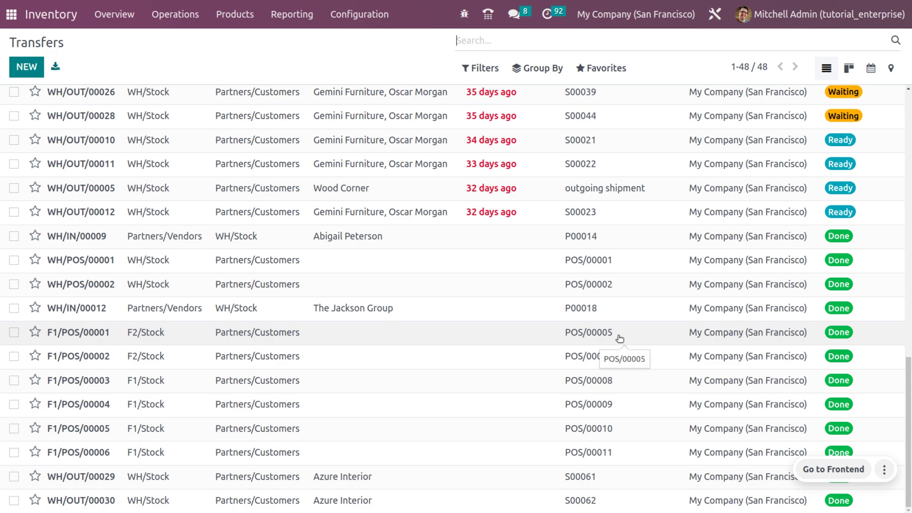
scroll(619, 338, up, 15)
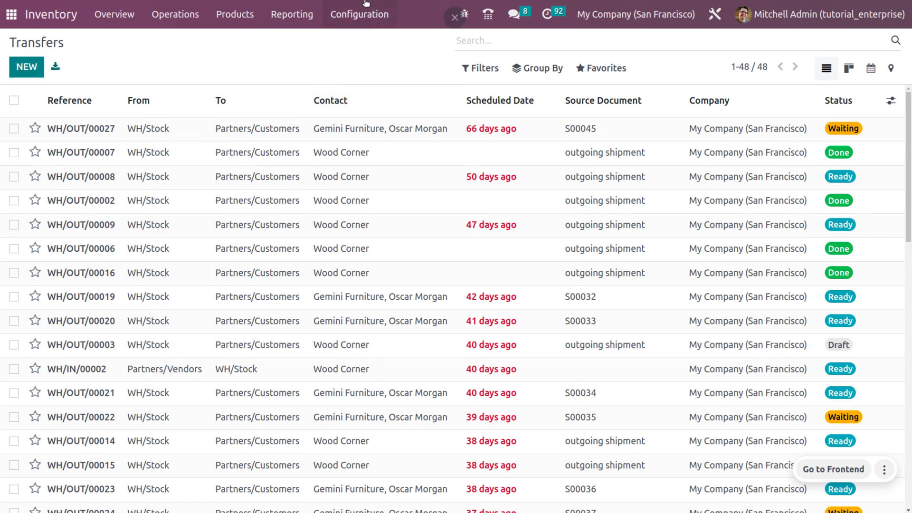
click(316, 19)
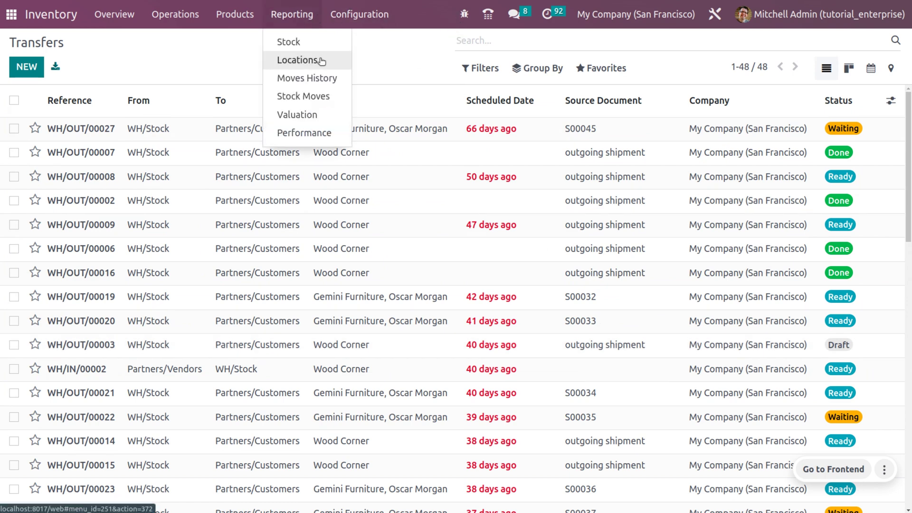
- Open the stock locations list and inspect the F1/Stock location's details
mouse_move(342, 22)
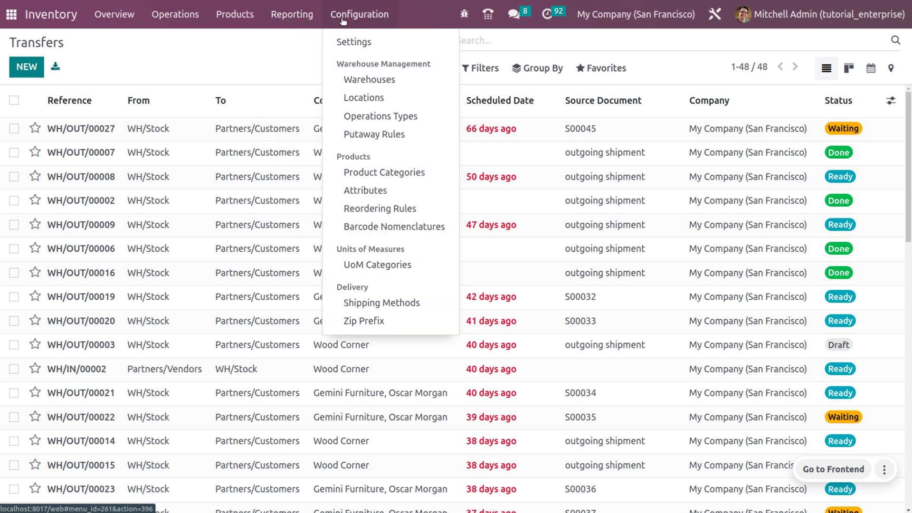
click(354, 95)
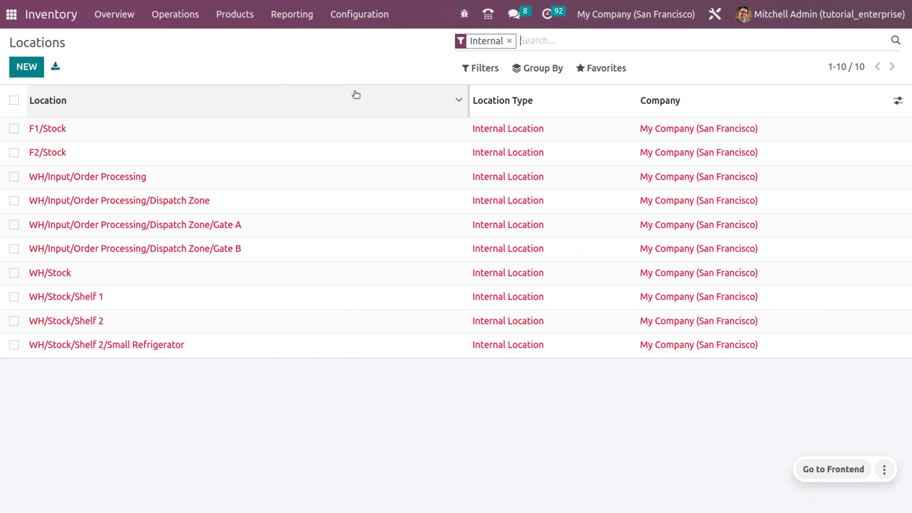
click(156, 138)
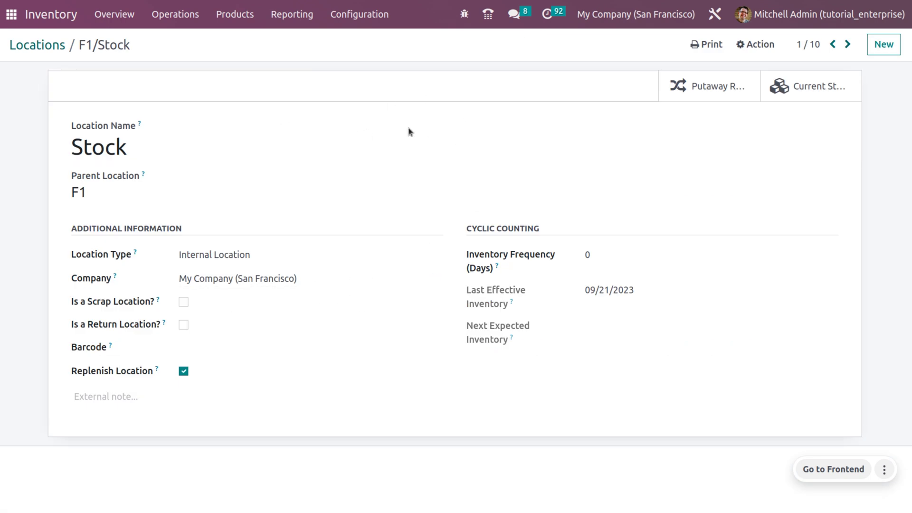
- Show the Locations stock report and scroll to F2/Stock, where Cabinet with Doors shows 999.00
click(301, 28)
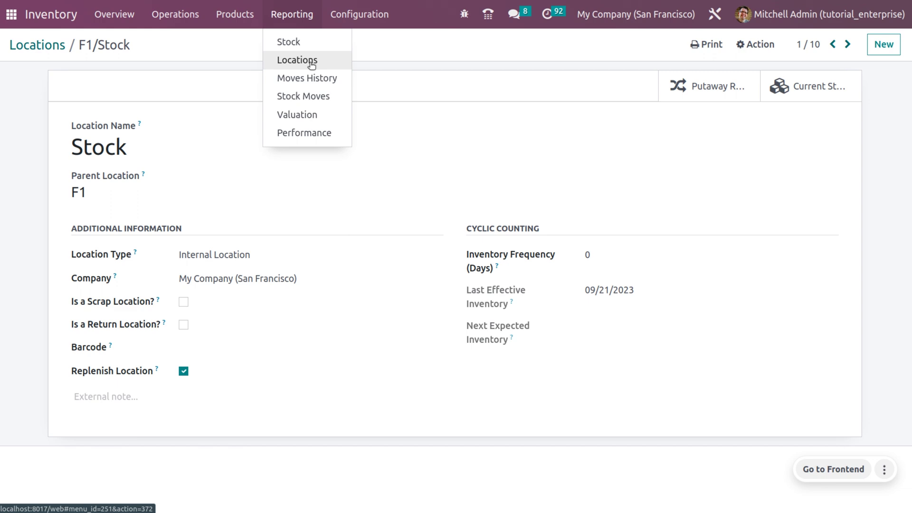
click(311, 61)
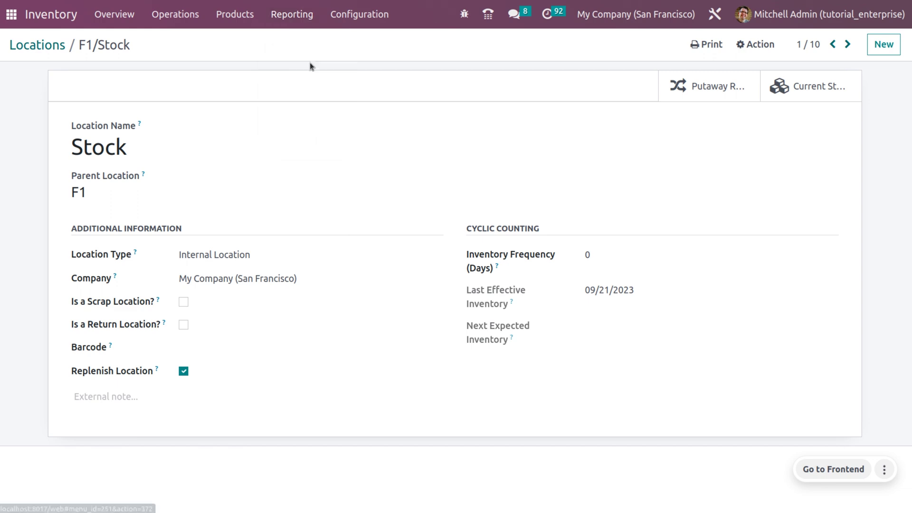
scroll(231, 321, down, 5)
scroll(231, 321, down, 10)
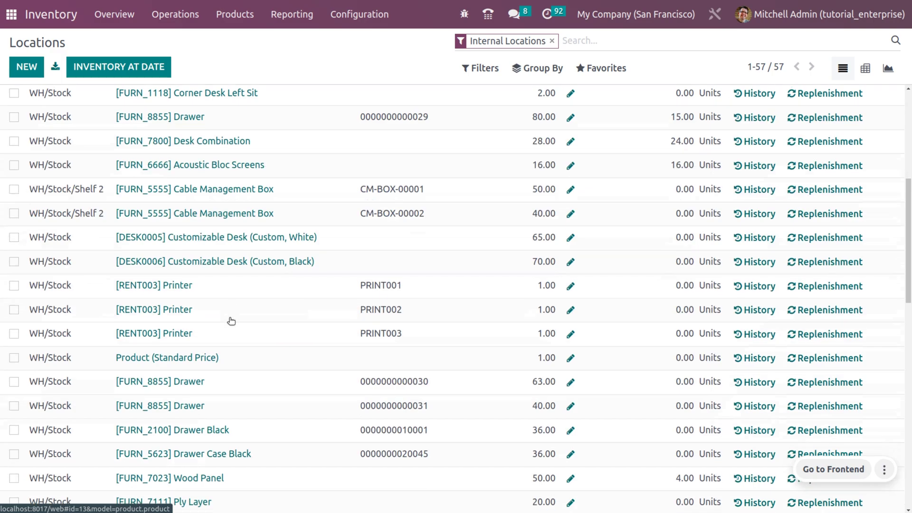
scroll(231, 321, down, 5)
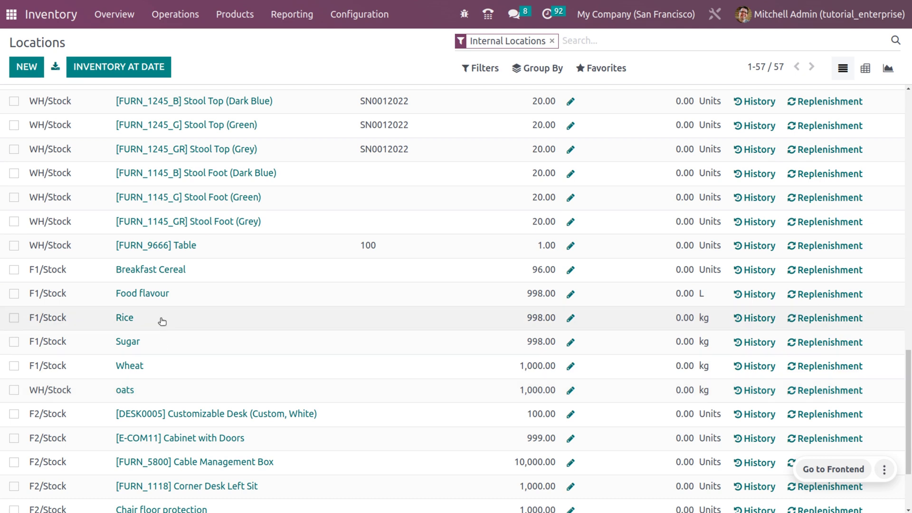
scroll(161, 344, down, 1)
scroll(161, 346, down, 2)
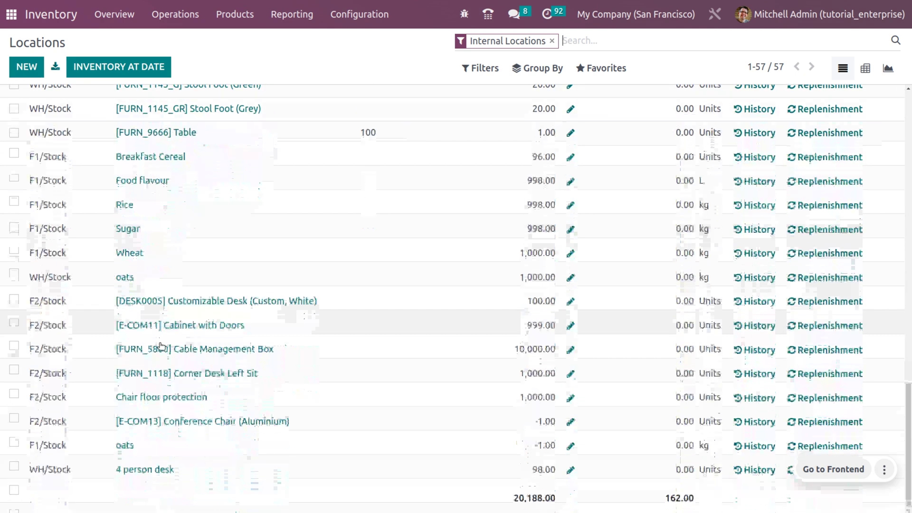